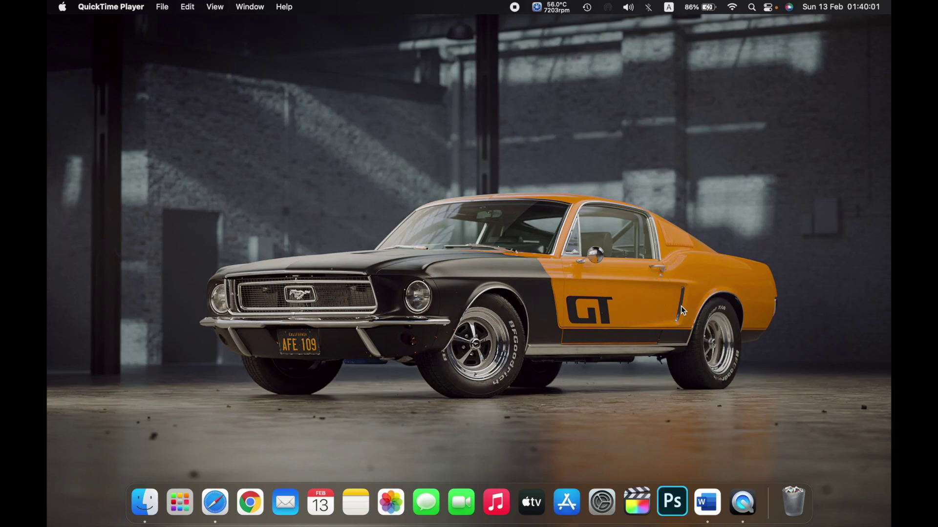
Launch System Preferences from the Dock, reposition its window, and open Accessibility.
{"action": "left_click", "coordinate": [597, 492]}
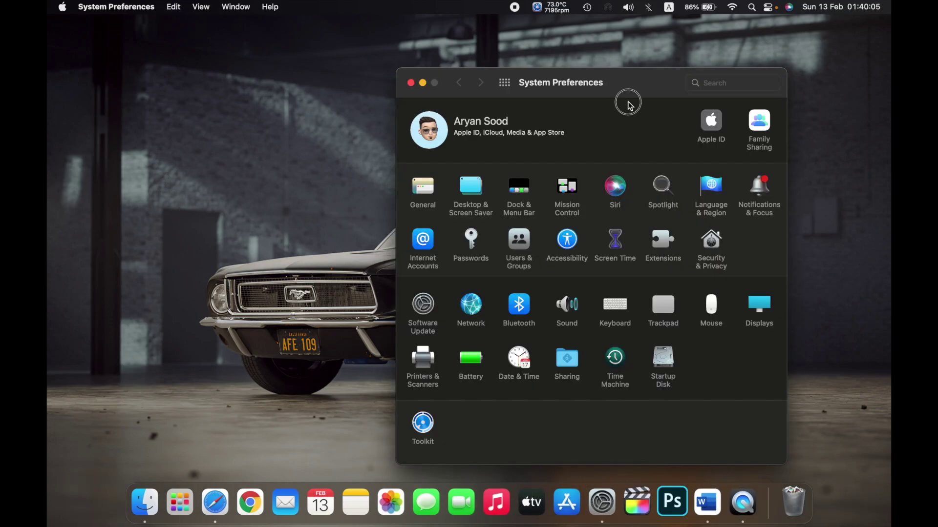
{"action": "left_click_drag", "start_coordinate": [617, 89], "coordinate": [547, 64]}
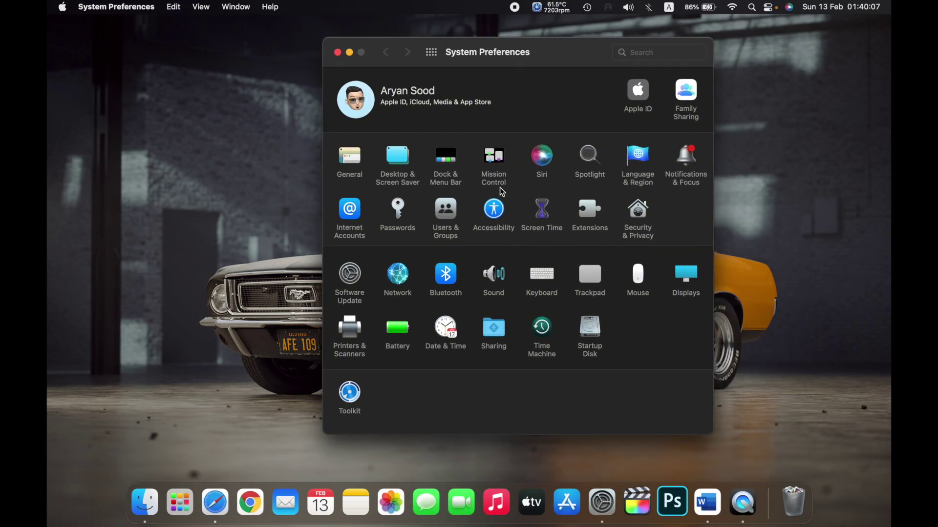
{"action": "left_click", "coordinate": [482, 221]}
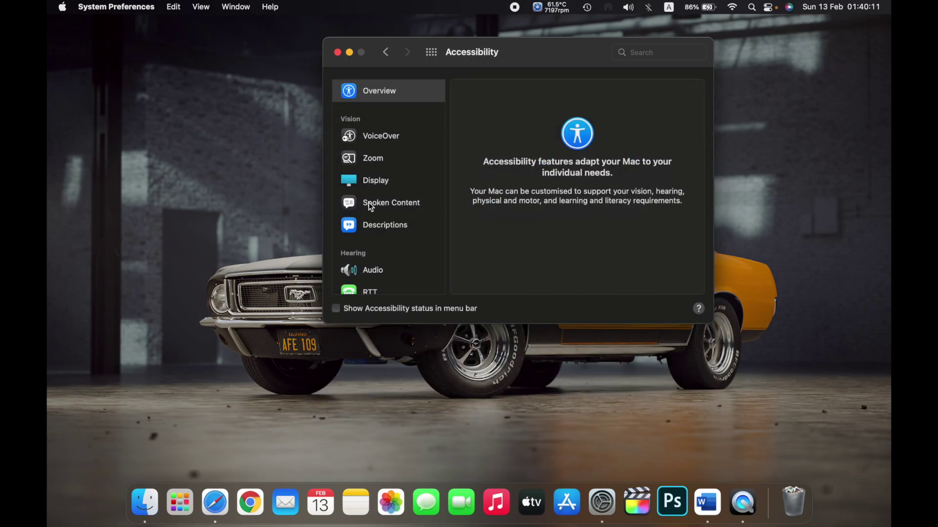
In Spoken Content, enable Speak announcements, selection, items under the pointer, and typing feedback.
{"action": "left_click", "coordinate": [401, 211]}
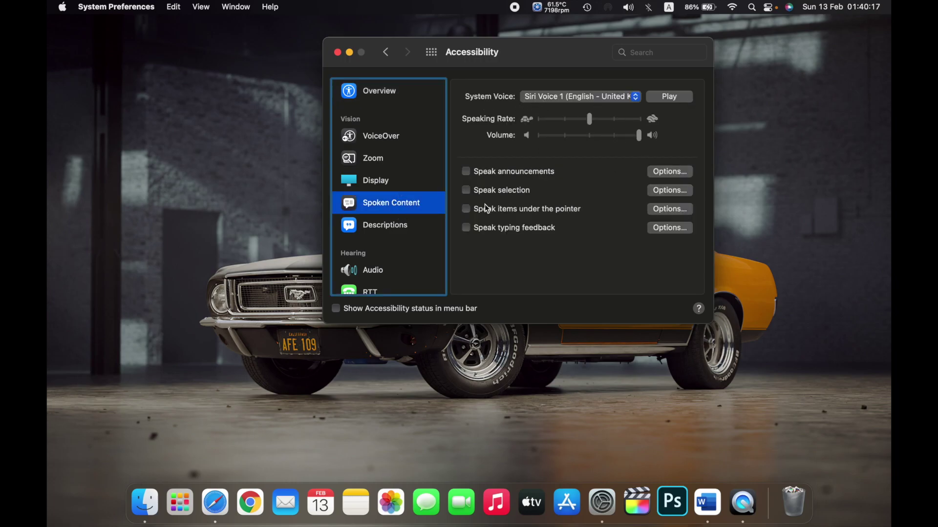
{"action": "left_click", "coordinate": [467, 171]}
{"action": "left_click", "coordinate": [502, 194]}
{"action": "left_click", "coordinate": [509, 211]}
{"action": "left_click", "coordinate": [491, 233]}
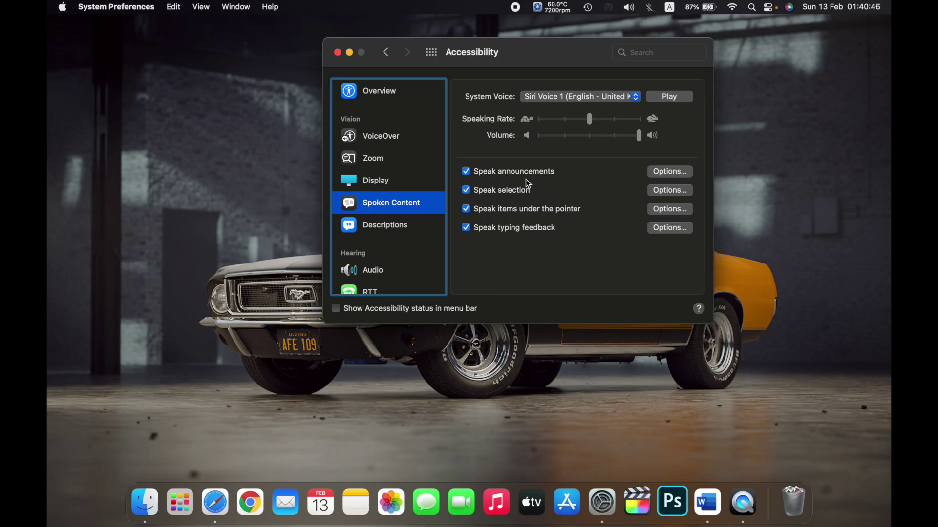
Review the announcement Voice and Phrase choices unchanged, play a sample, and confirm with OK.
{"action": "left_click", "coordinate": [662, 173]}
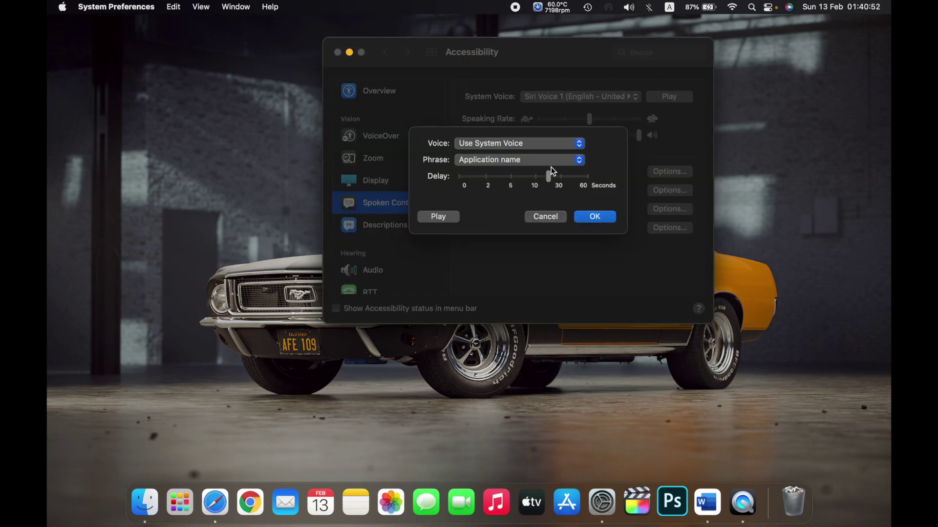
{"action": "left_click", "coordinate": [516, 146]}
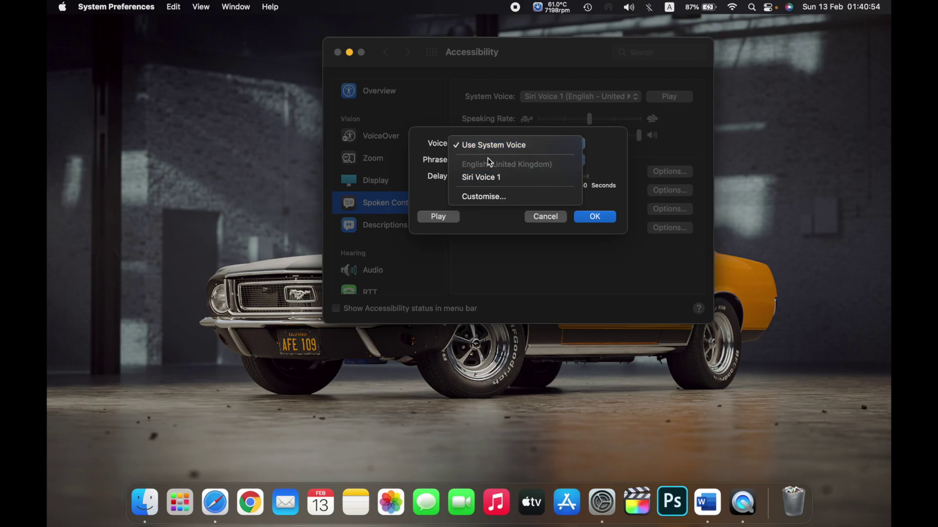
{"action": "left_click", "coordinate": [604, 165]}
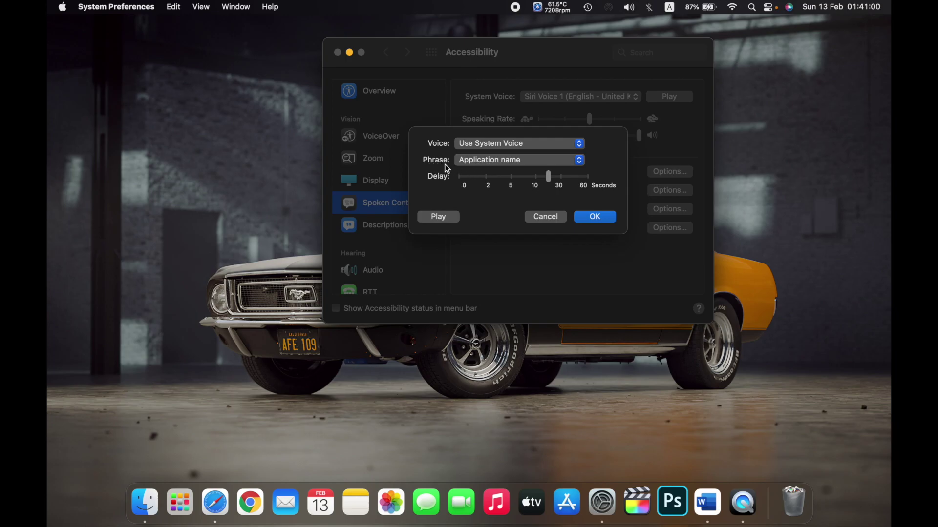
{"action": "left_click", "coordinate": [469, 163]}
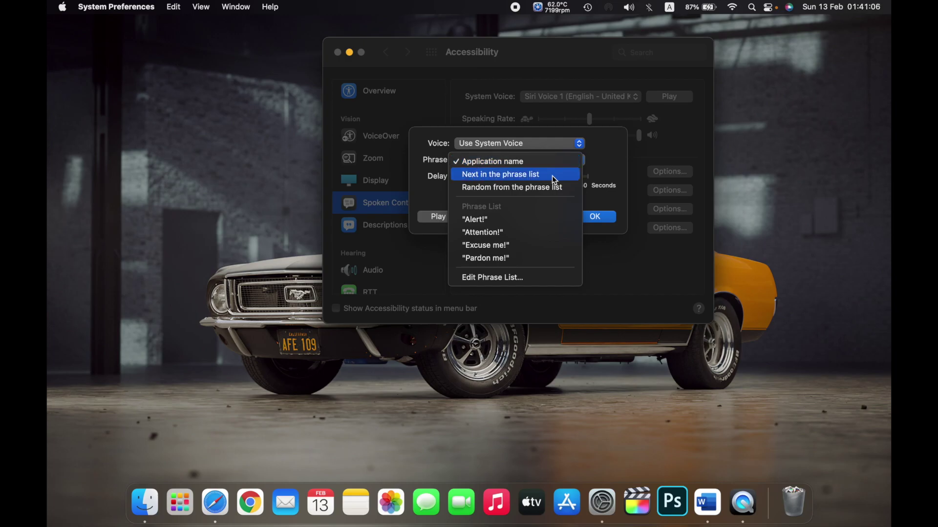
{"action": "left_click", "coordinate": [606, 164]}
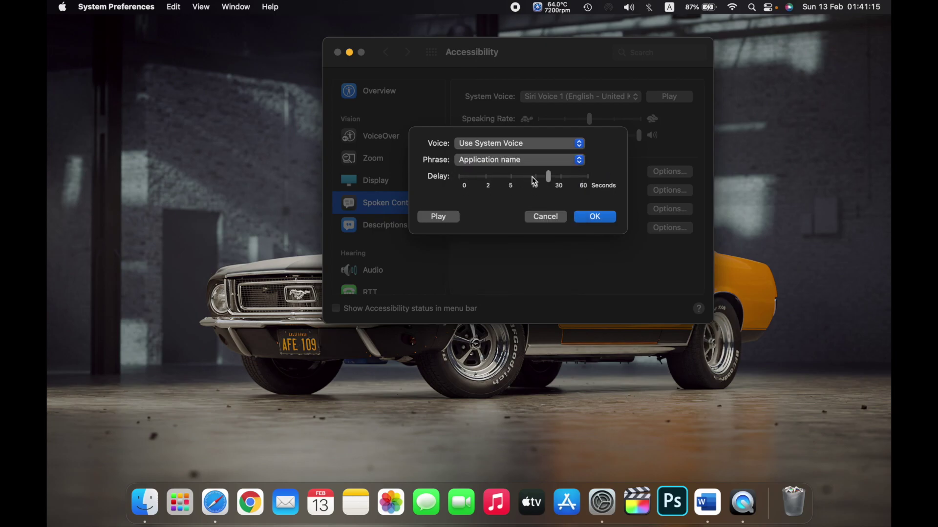
{"action": "left_click", "coordinate": [438, 216]}
{"action": "left_click", "coordinate": [585, 218]}
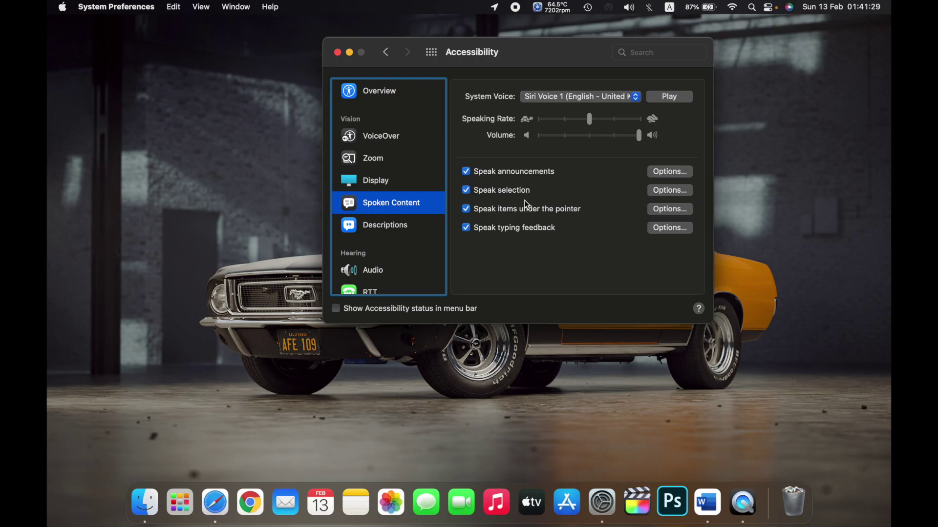
{"action": "left_click", "coordinate": [667, 190]}
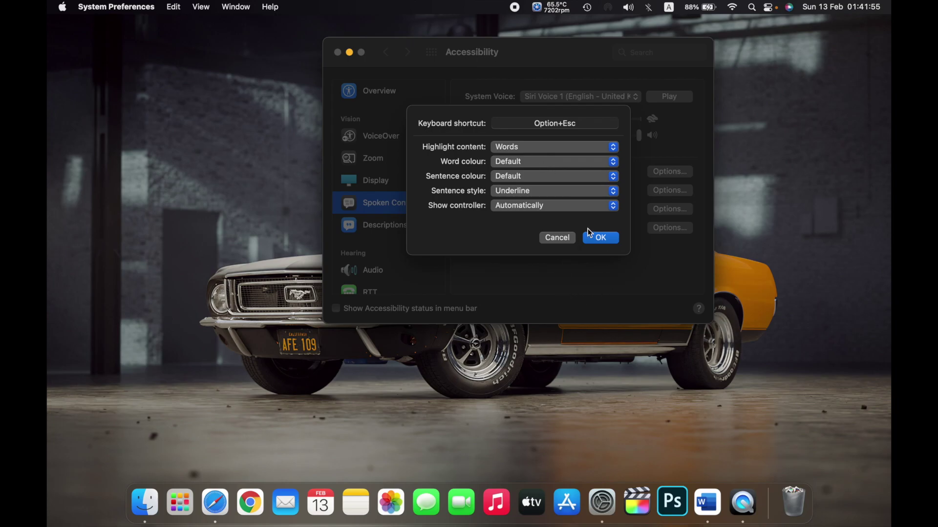
{"action": "left_click", "coordinate": [599, 238]}
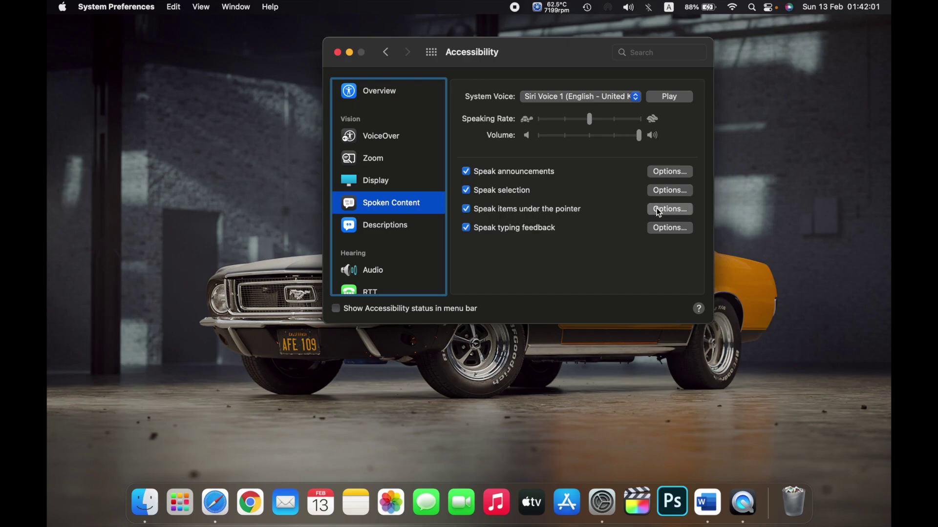
Review pointer-speech options, keeping speech only when zoomed and verbosity at Low.
{"action": "left_click", "coordinate": [669, 209]}
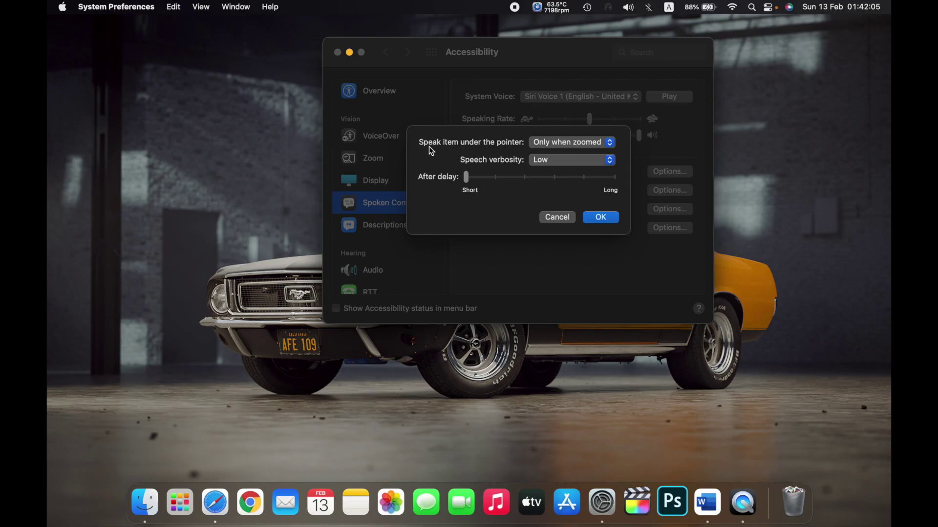
{"action": "left_click", "coordinate": [564, 142]}
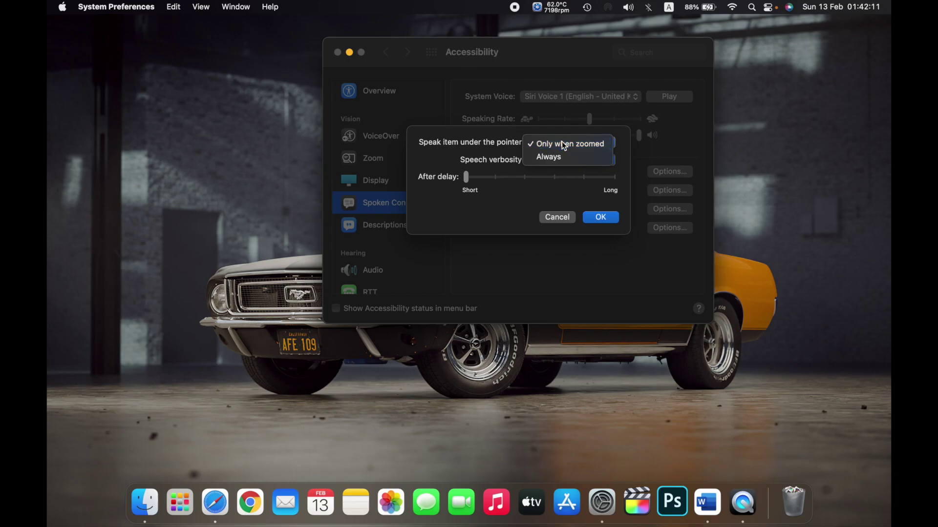
{"action": "left_click", "coordinate": [564, 145]}
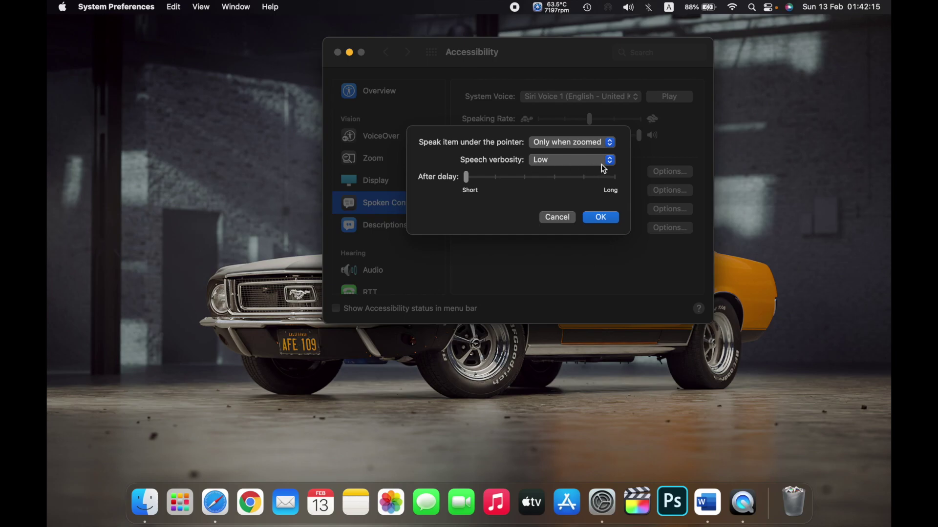
{"action": "left_click", "coordinate": [589, 161]}
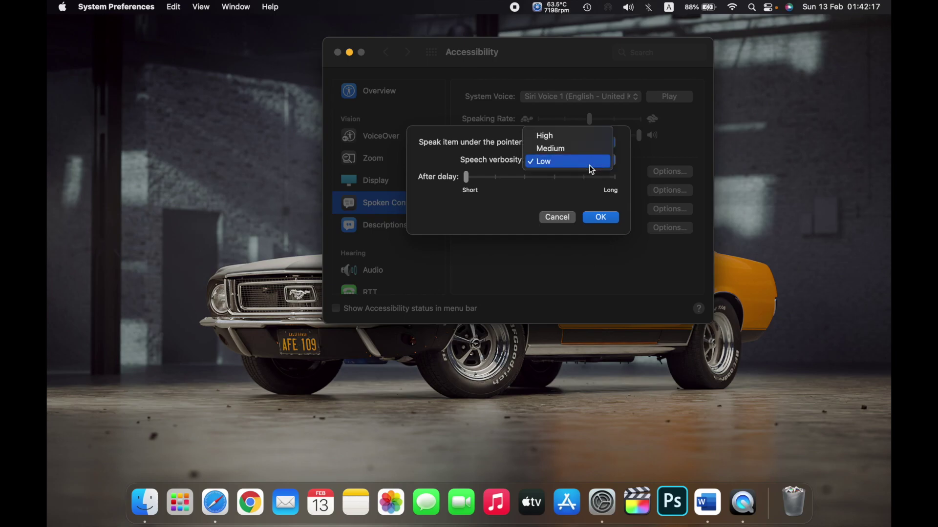
{"action": "left_click", "coordinate": [589, 163]}
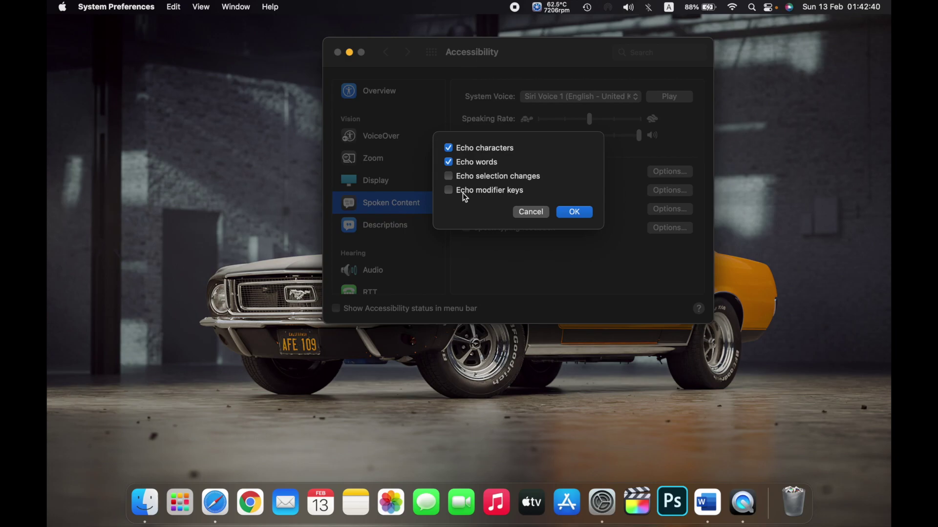
Cancel the typing echo options and choose Customise… from the System Voice menu.
{"action": "left_click", "coordinate": [529, 211]}
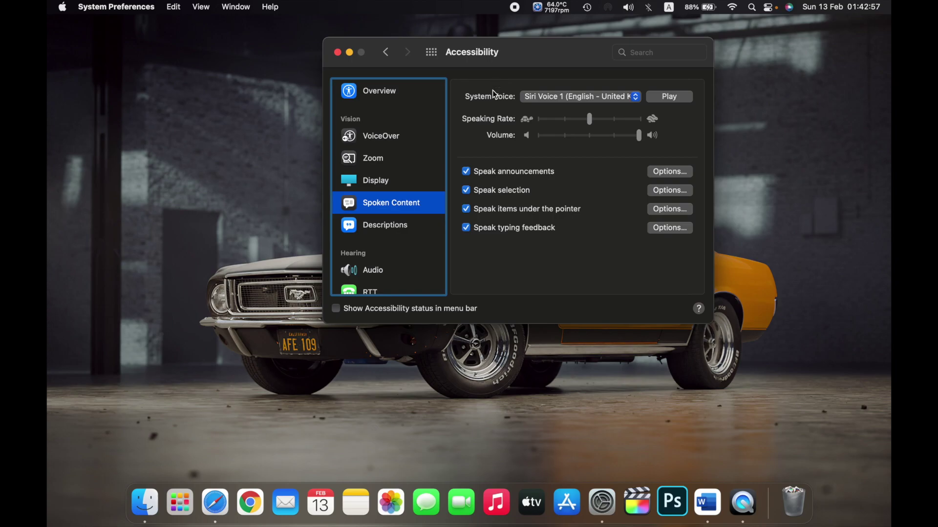
{"action": "left_click", "coordinate": [547, 95]}
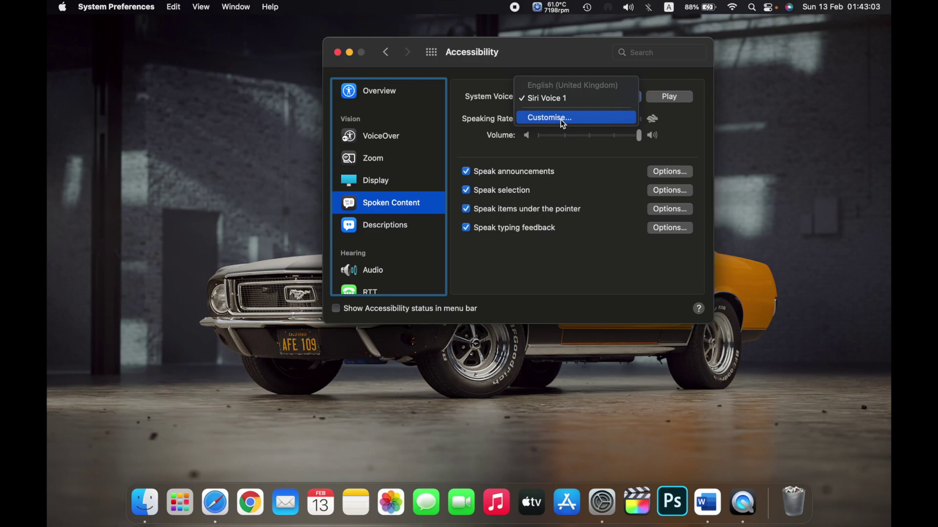
{"action": "left_click", "coordinate": [561, 119]}
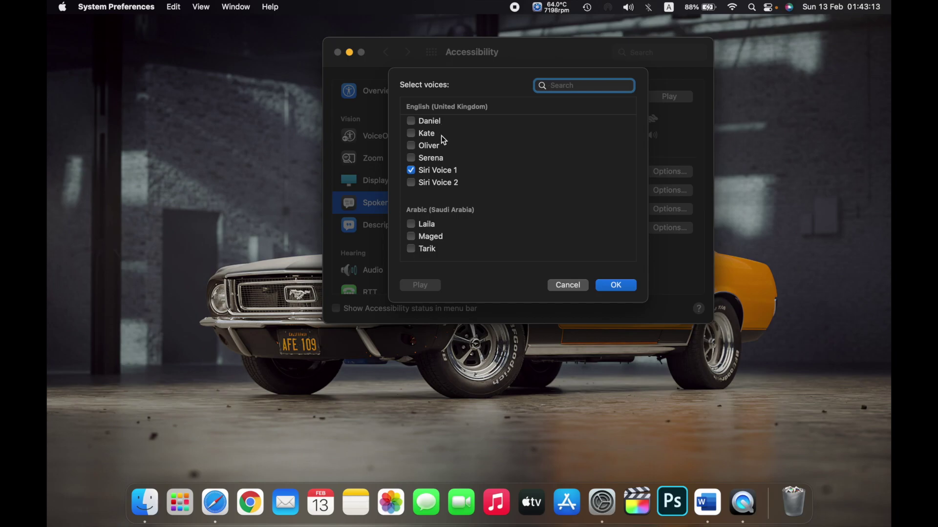
{"action": "scroll", "coordinate": [524, 186], "scroll_direction": "down", "scroll_amount": 5}
{"action": "scroll", "coordinate": [524, 187], "scroll_direction": "down", "scroll_amount": 1}
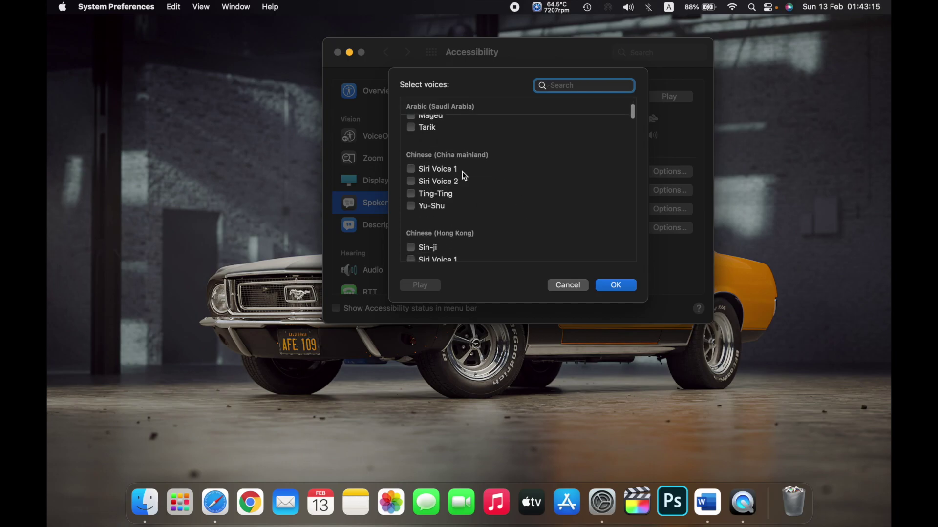
{"action": "scroll", "coordinate": [504, 179], "scroll_direction": "down", "scroll_amount": 4}
{"action": "scroll", "coordinate": [504, 180], "scroll_direction": "down", "scroll_amount": 3}
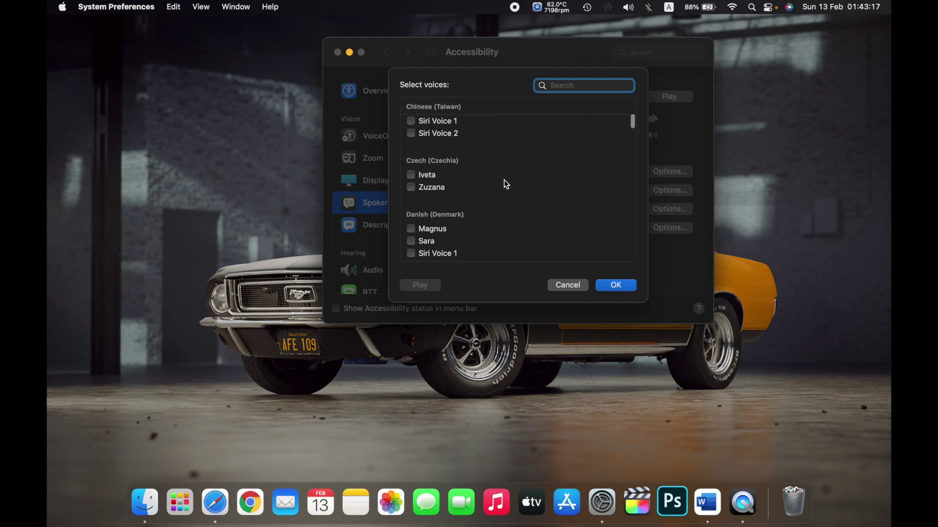
{"action": "scroll", "coordinate": [504, 180], "scroll_direction": "down", "scroll_amount": 2}
{"action": "scroll", "coordinate": [504, 180], "scroll_direction": "down", "scroll_amount": 2}
{"action": "scroll", "coordinate": [504, 180], "scroll_direction": "down", "scroll_amount": 3}
{"action": "scroll", "coordinate": [504, 180], "scroll_direction": "down", "scroll_amount": 2}
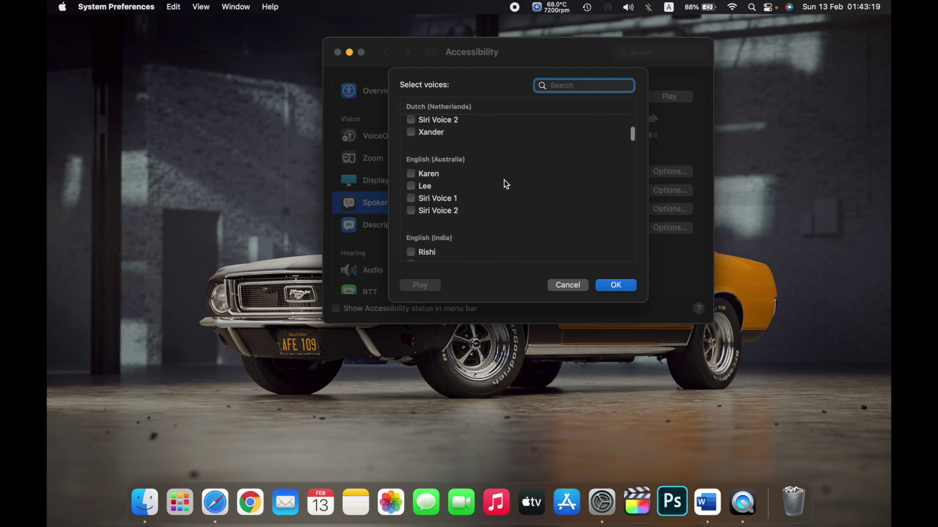
{"action": "scroll", "coordinate": [469, 218], "scroll_direction": "down", "scroll_amount": 2}
{"action": "scroll", "coordinate": [469, 218], "scroll_direction": "down", "scroll_amount": 3}
{"action": "scroll", "coordinate": [469, 218], "scroll_direction": "down", "scroll_amount": 4}
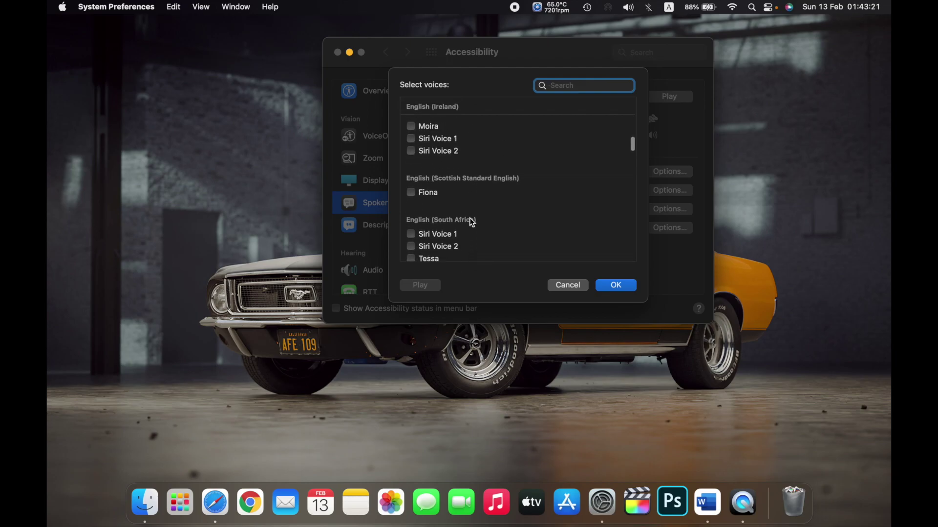
{"action": "scroll", "coordinate": [469, 217], "scroll_direction": "down", "scroll_amount": 4}
{"action": "scroll", "coordinate": [469, 218], "scroll_direction": "down", "scroll_amount": 4}
{"action": "scroll", "coordinate": [469, 218], "scroll_direction": "down", "scroll_amount": 5}
{"action": "scroll", "coordinate": [470, 218], "scroll_direction": "down", "scroll_amount": 4}
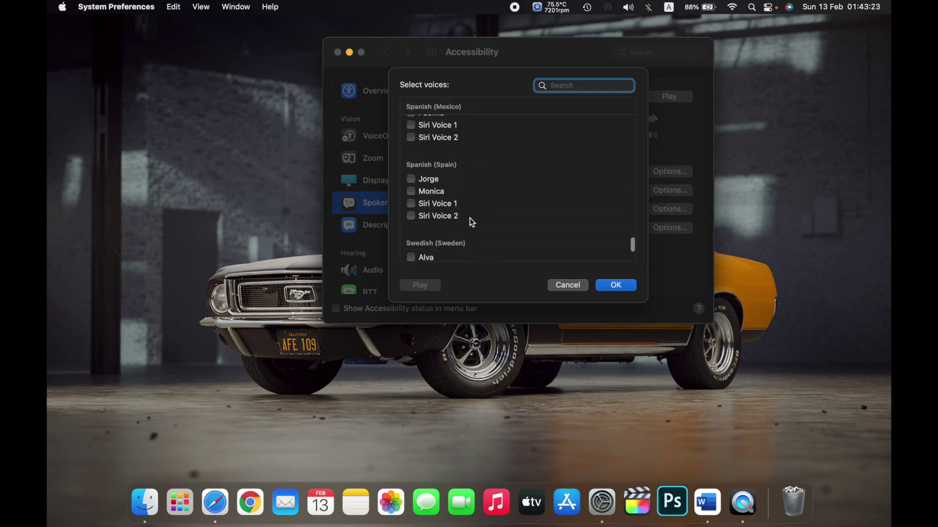
{"action": "scroll", "coordinate": [469, 218], "scroll_direction": "down", "scroll_amount": 4}
{"action": "scroll", "coordinate": [469, 217], "scroll_direction": "down", "scroll_amount": 2}
{"action": "scroll", "coordinate": [469, 217], "scroll_direction": "up", "scroll_amount": 3}
{"action": "scroll", "coordinate": [469, 217], "scroll_direction": "up", "scroll_amount": 4}
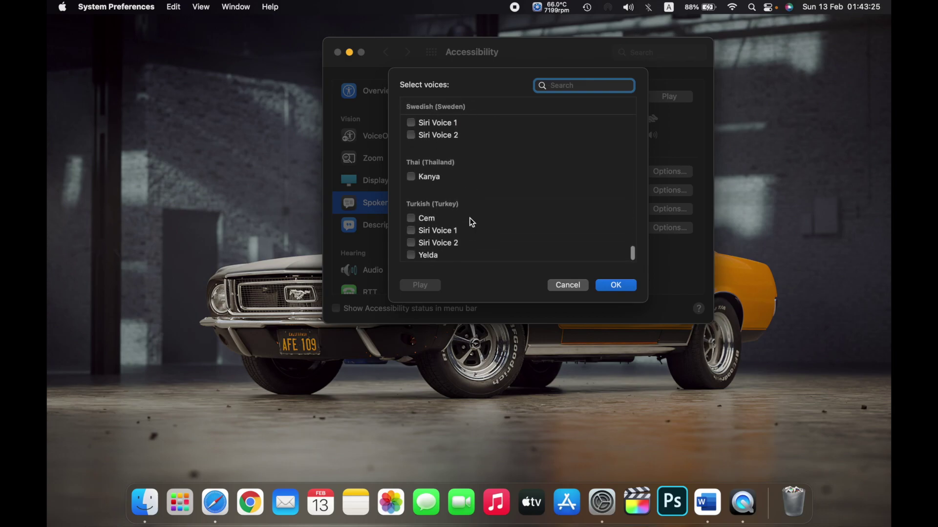
{"action": "scroll", "coordinate": [469, 218], "scroll_direction": "up", "scroll_amount": 5}
{"action": "scroll", "coordinate": [470, 218], "scroll_direction": "up", "scroll_amount": 5}
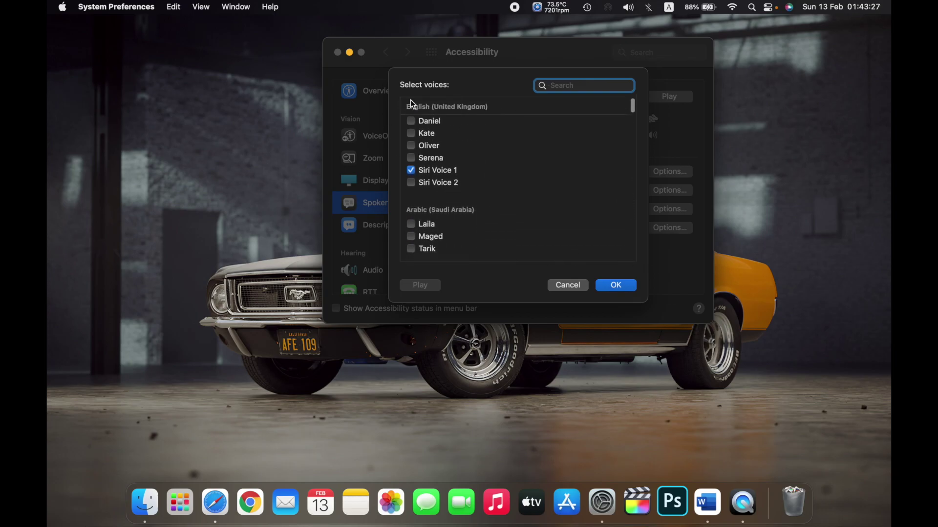
Mark the Serena, Daniel, Kate and Oliver voices for download.
{"action": "left_click", "coordinate": [411, 158]}
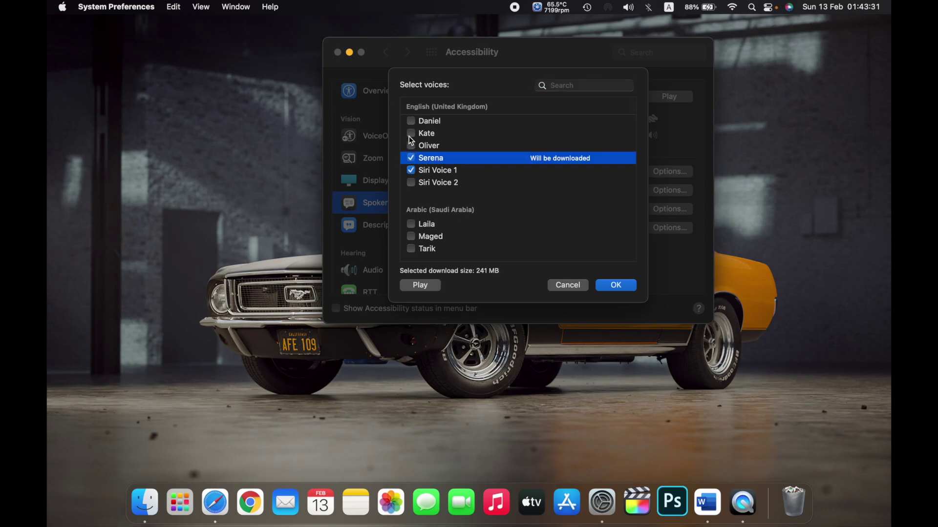
{"action": "left_click", "coordinate": [411, 121]}
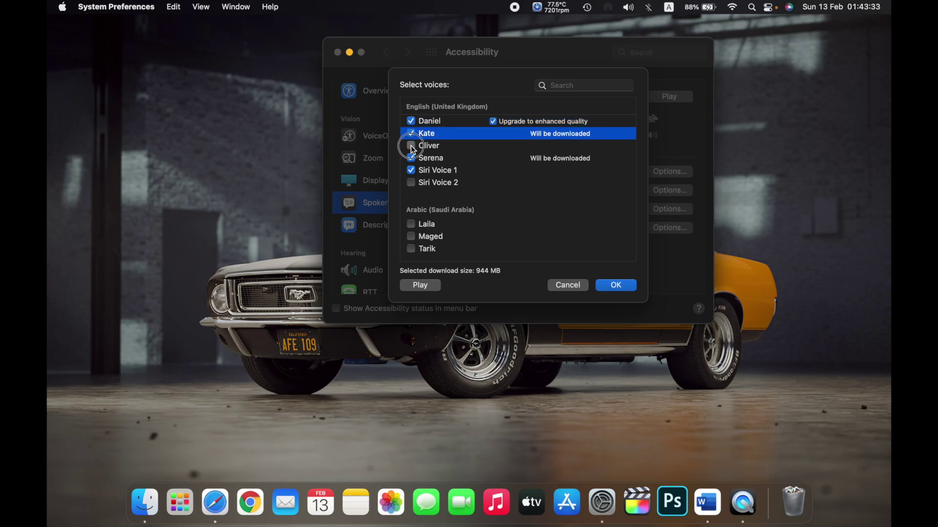
{"action": "left_click", "coordinate": [411, 145]}
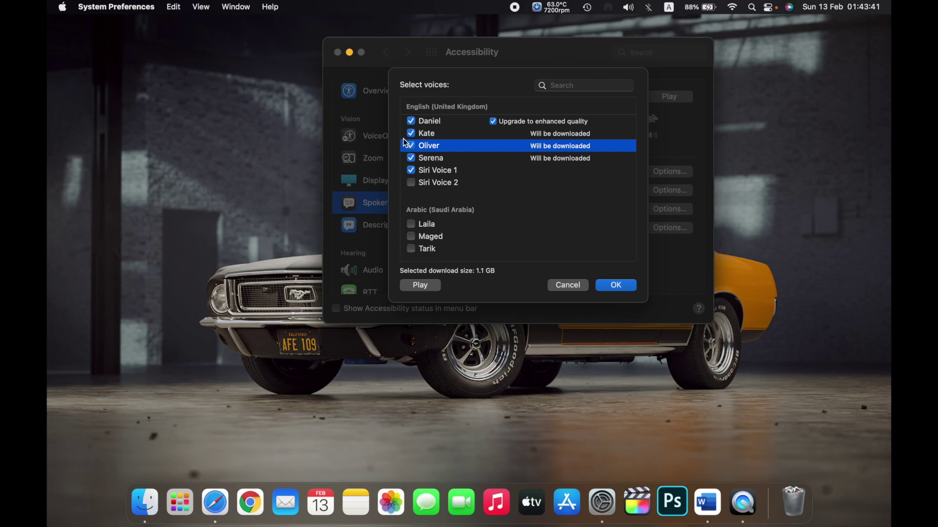
Unmark Daniel, Oliver, Serena and Siri Voice 1, then close the voice list with OK.
{"action": "left_click", "coordinate": [411, 121]}
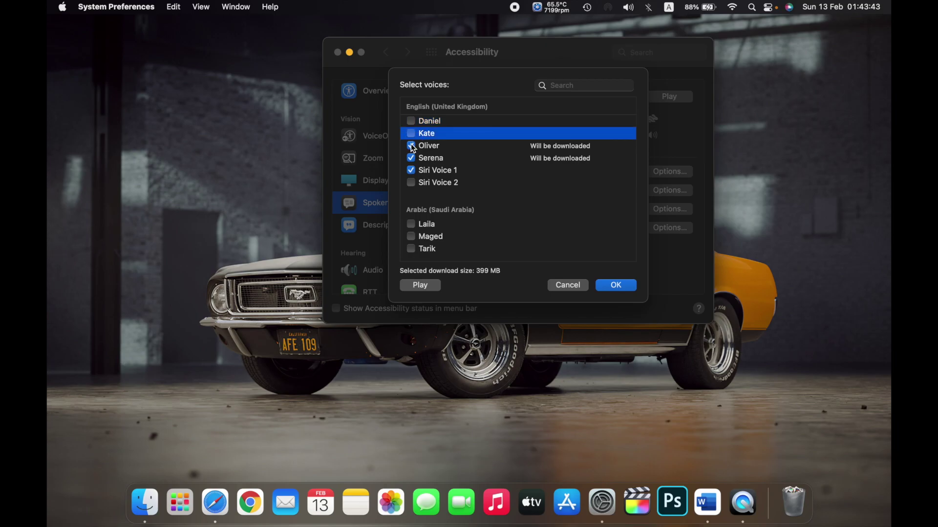
{"action": "left_click", "coordinate": [411, 145]}
{"action": "left_click", "coordinate": [411, 170]}
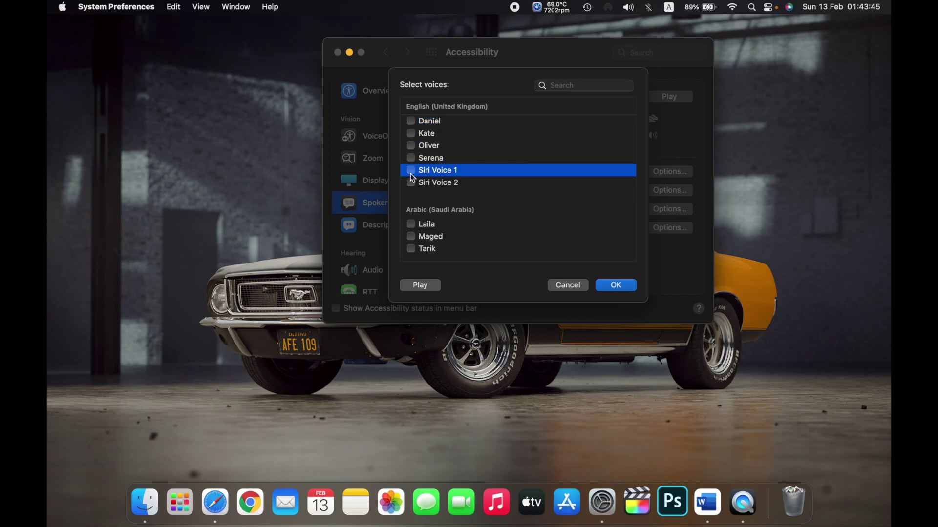
{"action": "left_click", "coordinate": [615, 285]}
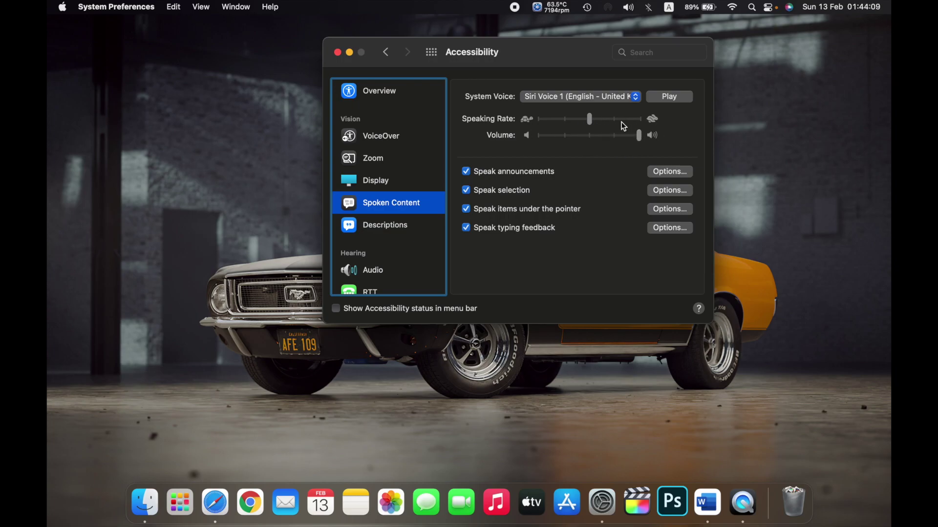
Play a preview of the Siri Voice 1 system voice.
{"action": "left_click", "coordinate": [675, 96]}
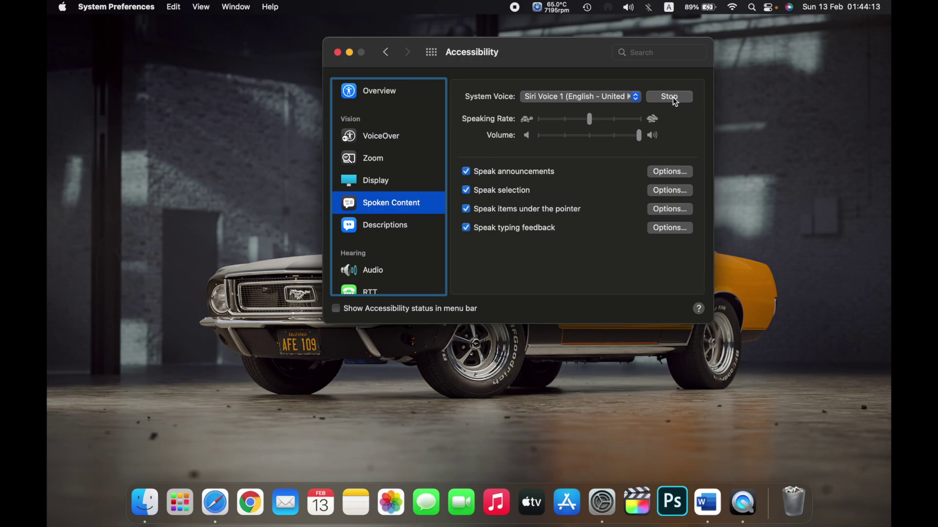